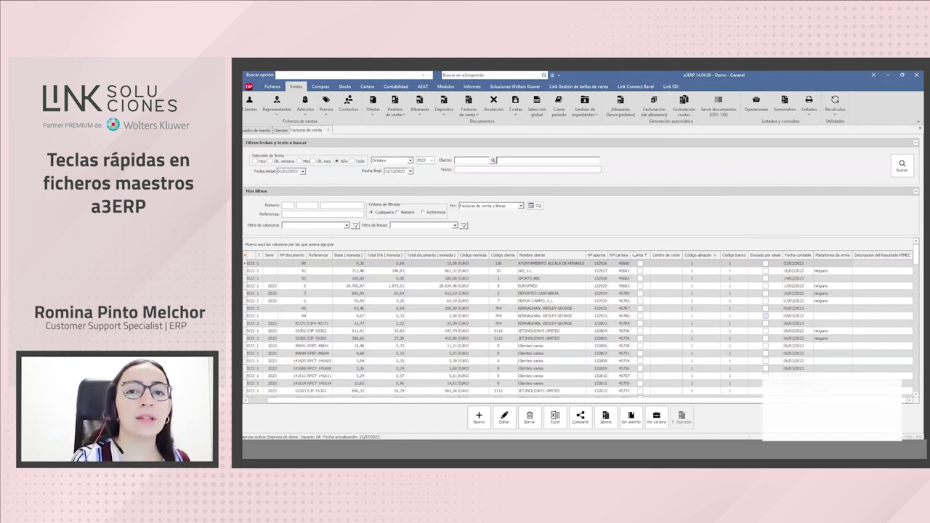
- Select the first sales invoice and shift the list view to its last columns and back to the first
{"action": "left_click", "coordinate": [260, 266]}
{"action": "key", "text": "Left"}
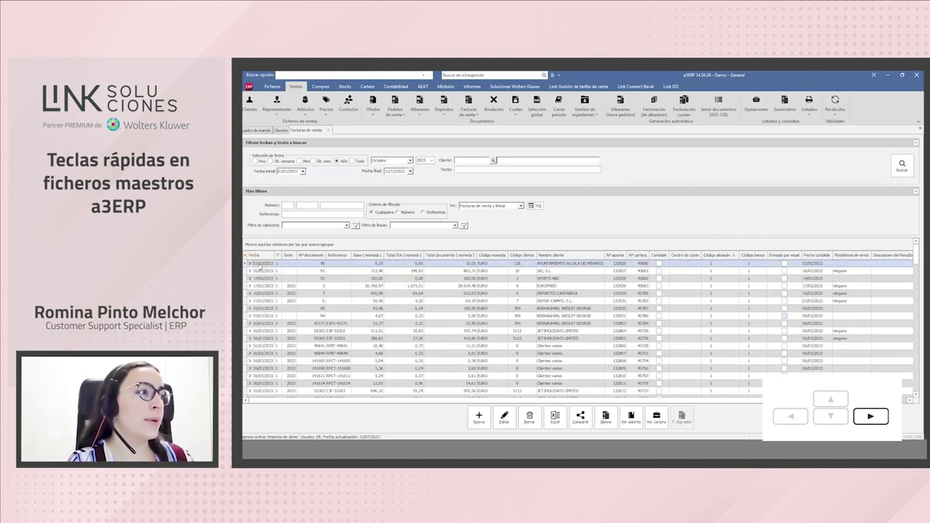
{"action": "key", "text": "Right"}
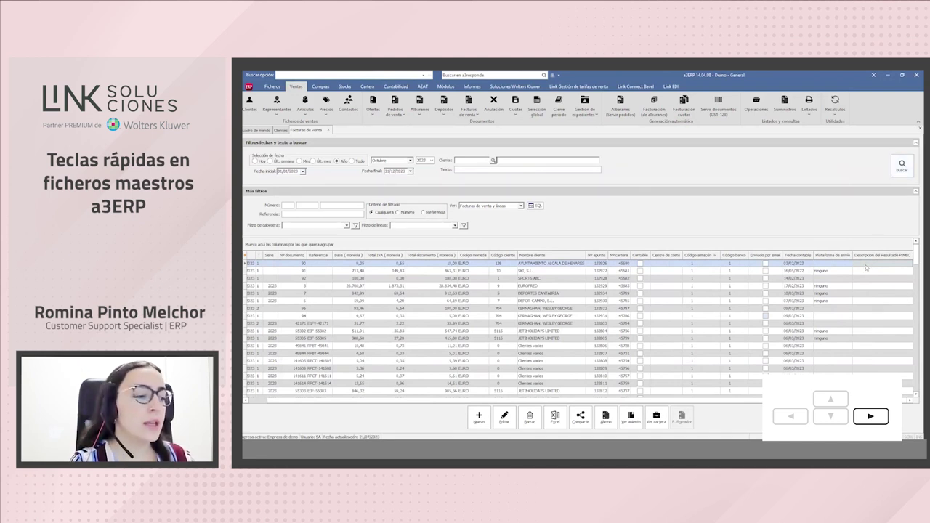
{"action": "key", "text": "Left"}
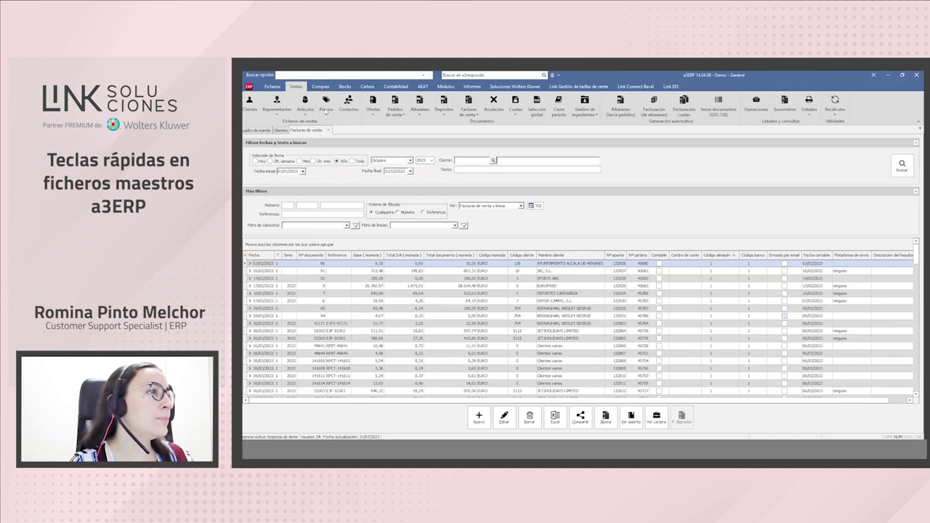
- Open the SPORTS ABC record from the customer list
{"action": "key", "text": "F7"}
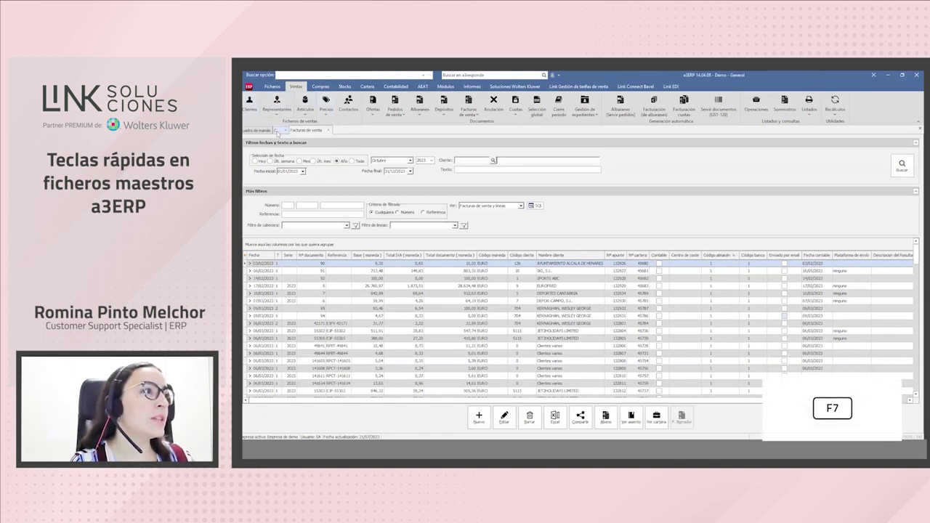
{"action": "left_click", "coordinate": [283, 218]}
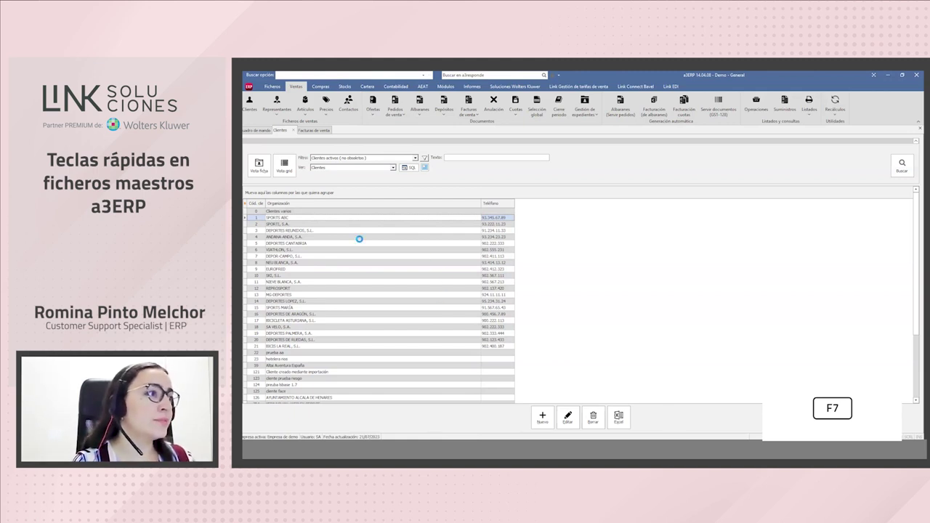
{"action": "key", "text": "F7"}
- Go through the customer record's pages from Condiciones and Cuentas/Analítica to Parámetros and Alarmas
{"action": "left_click", "coordinate": [478, 171]}
{"action": "left_click", "coordinate": [511, 171]}
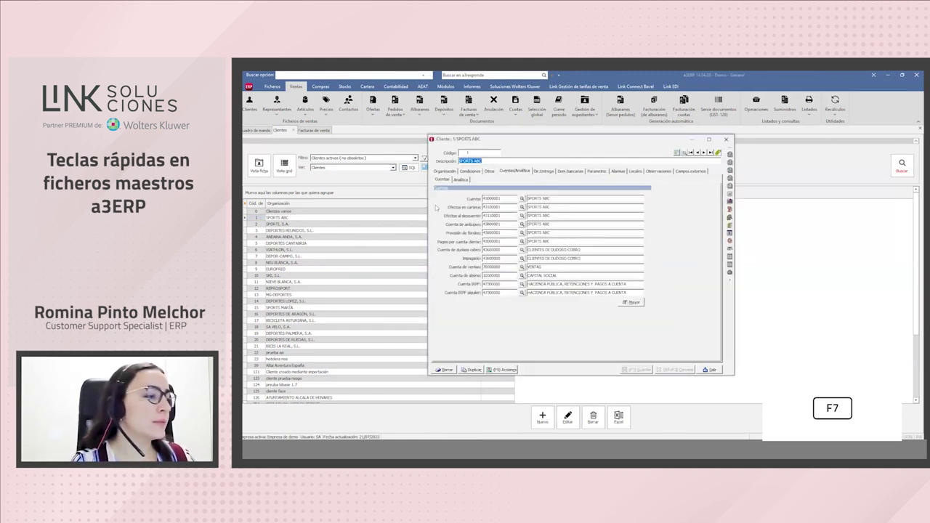
{"action": "key", "text": "ctrl+Tab"}
{"action": "key", "text": "ctrl+Tab"}
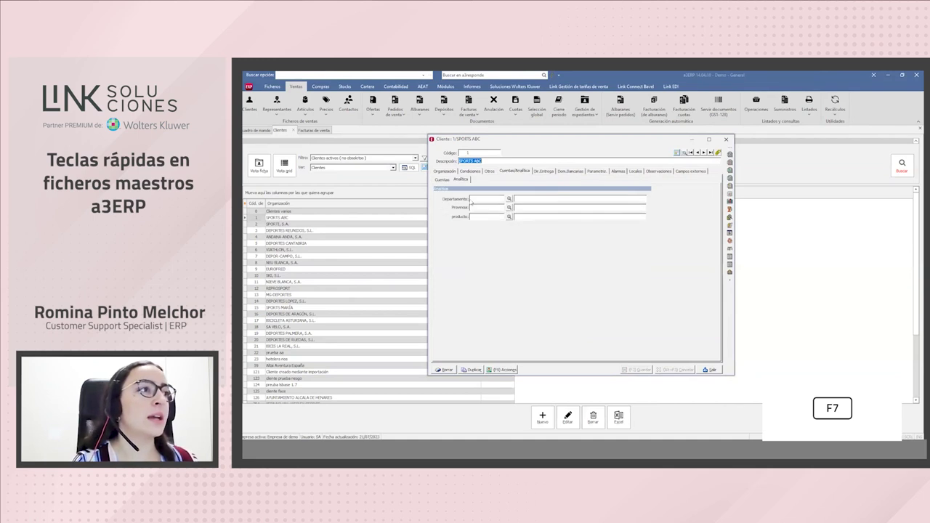
{"action": "key", "text": "ctrl+Tab"}
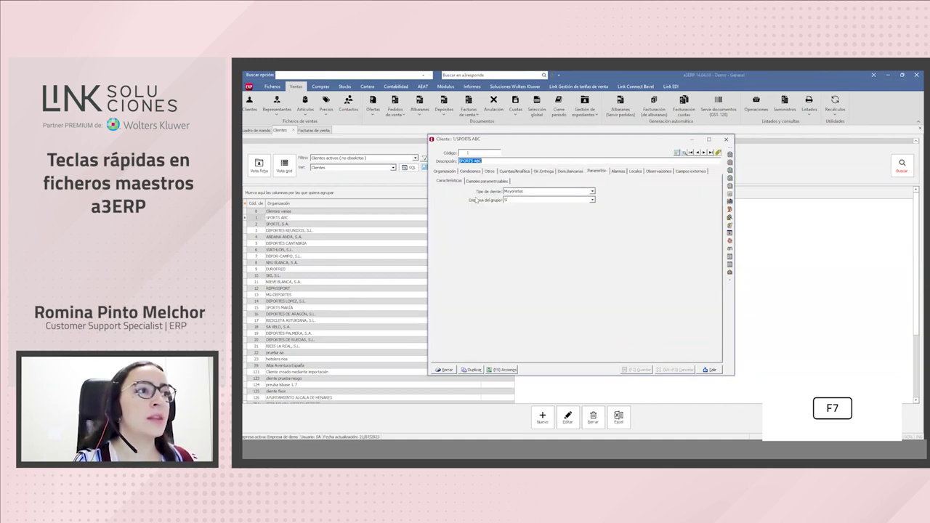
{"action": "key", "text": "ctrl+Tab"}
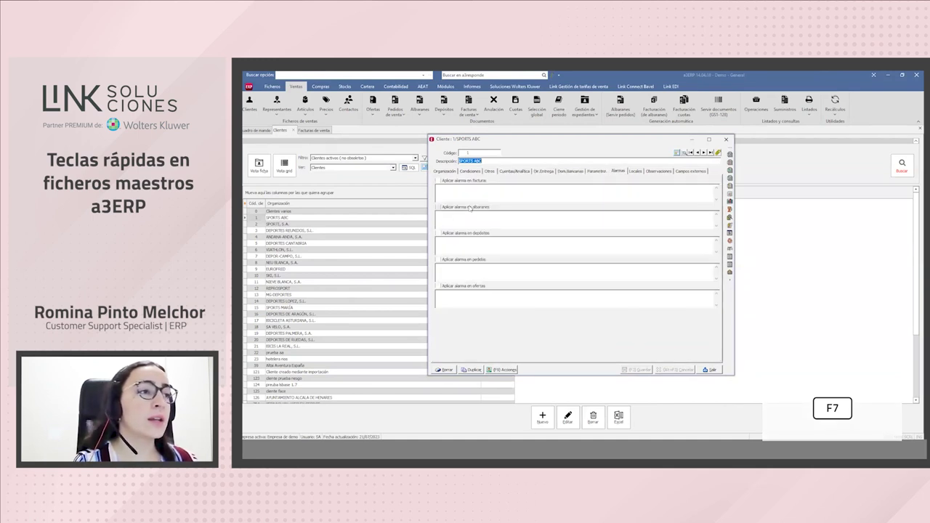
- Return to the customer's Organización page and move field by field through the general data
{"action": "left_click", "coordinate": [455, 172]}
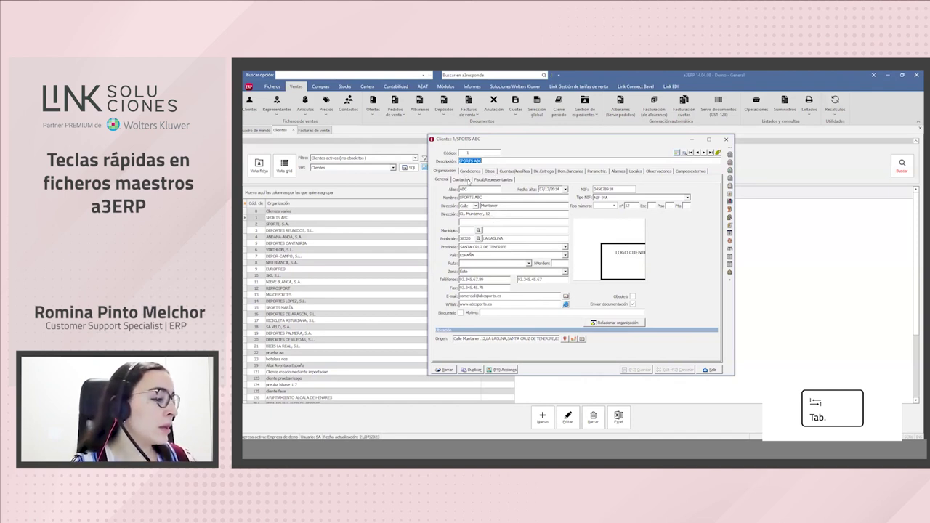
{"action": "key", "text": "Tab"}
{"action": "key", "text": "Tab"}
{"action": "key", "text": "Tab"}
{"action": "key", "text": "Tab"}
{"action": "key", "text": "Tab"}
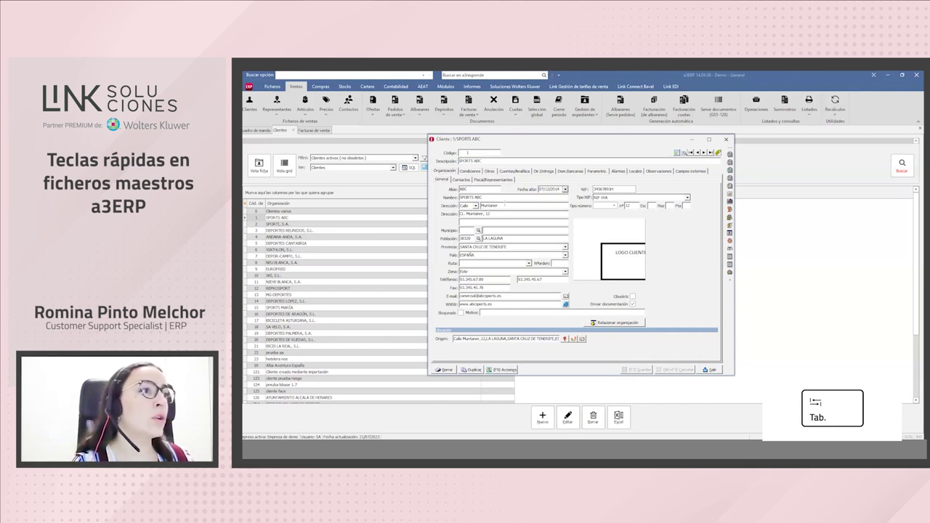
{"action": "key", "text": "Tab"}
{"action": "key", "text": "Tab"}
{"action": "key", "text": "Tab"}
{"action": "key", "text": "Tab"}
{"action": "key", "text": "Tab"}
{"action": "key", "text": "Tab"}
{"action": "key", "text": "Tab"}
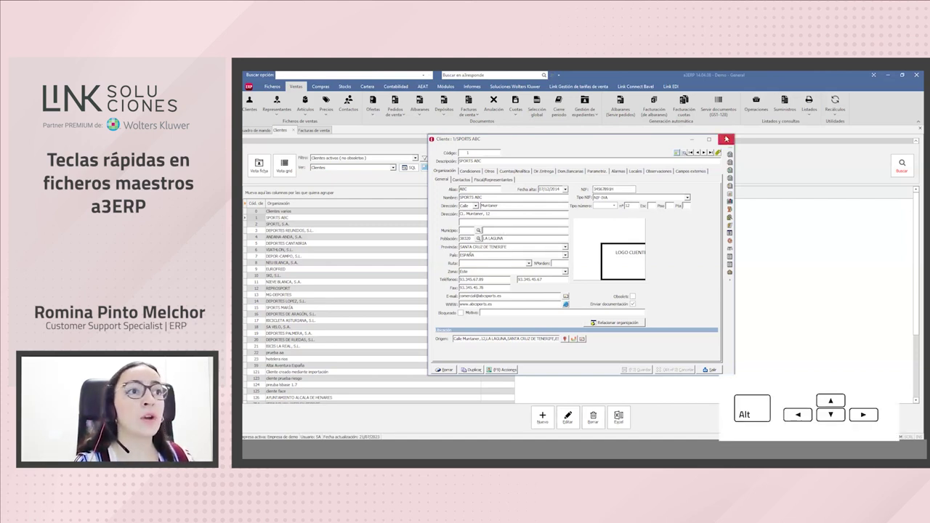
- Close the customer record and expand the detail lines of the SPORTS ABC invoice in the sales invoice list
{"action": "key", "text": "Escape"}
{"action": "key", "text": "alt+Right"}
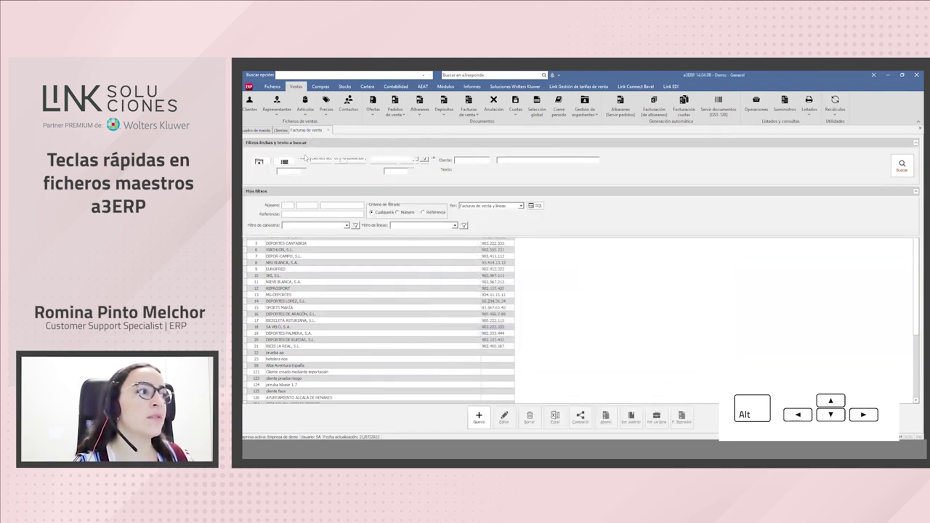
{"action": "left_click", "coordinate": [320, 280]}
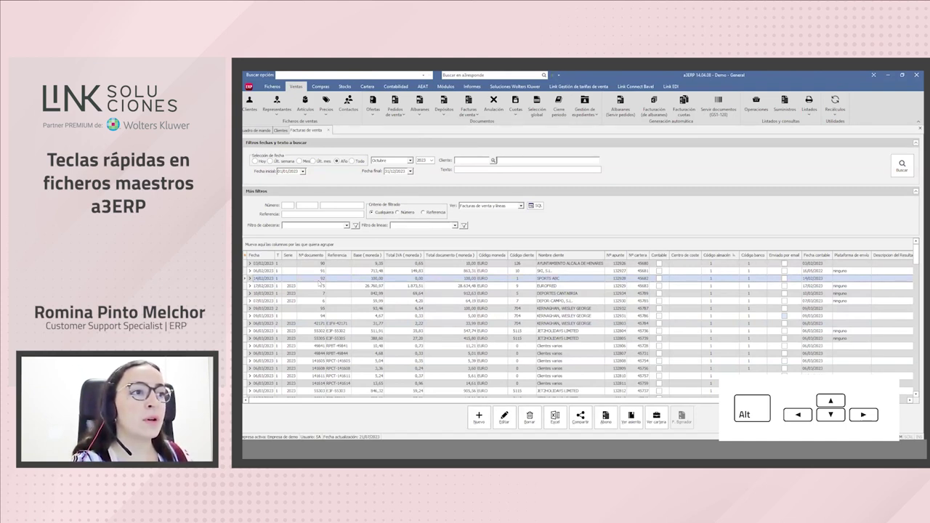
{"action": "key", "text": "alt+Down"}
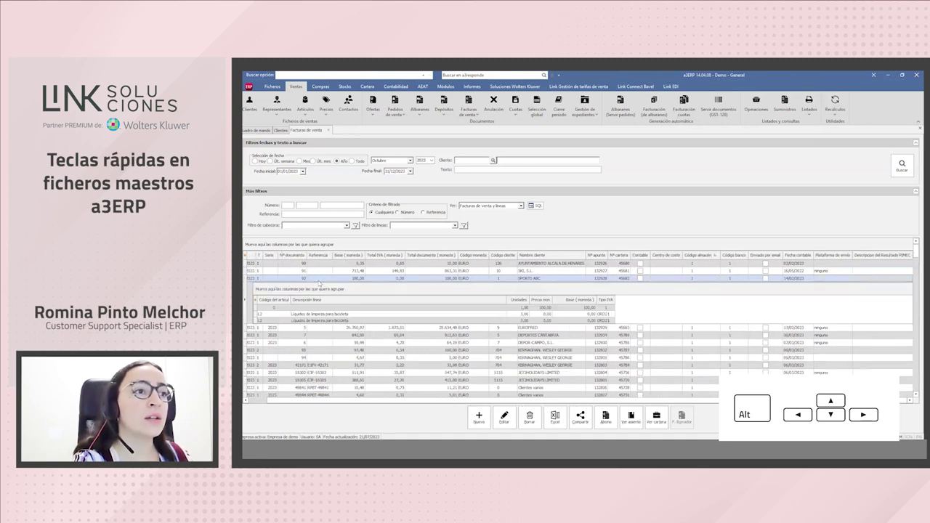
- Move down and up through the expanded invoice's detail lines and examine the remaining sales invoices
{"action": "key", "text": "Down"}
{"action": "key", "text": "Down"}
{"action": "key", "text": "Down"}
{"action": "key", "text": "Down"}
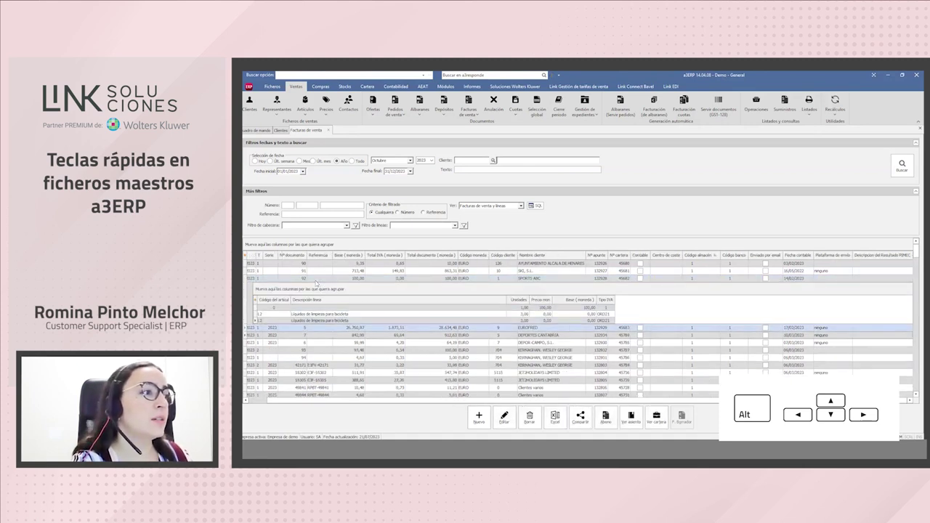
{"action": "scroll", "coordinate": [316, 283], "scroll_direction": "down", "scroll_amount": 1}
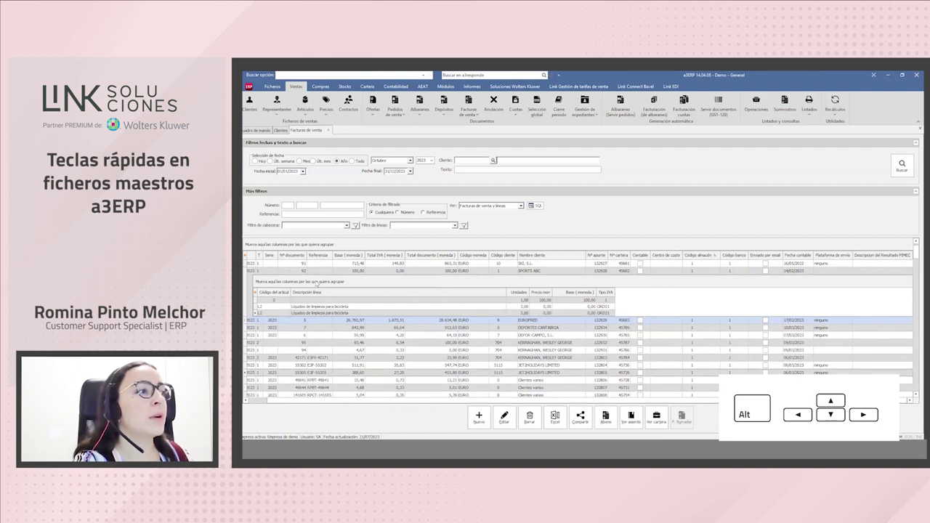
{"action": "key", "text": "Up"}
{"action": "key", "text": "Up"}
{"action": "key", "text": "Up"}
{"action": "key", "text": "Up"}
{"action": "key", "text": "Down"}
{"action": "key", "text": "Down"}
{"action": "key", "text": "Down"}
{"action": "key", "text": "Down"}
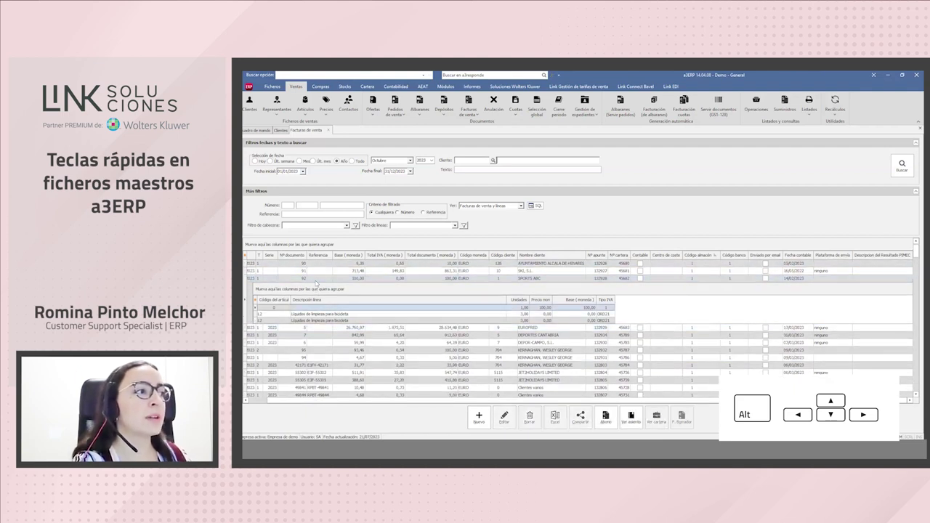
{"action": "scroll", "coordinate": [315, 283], "scroll_direction": "down", "scroll_amount": 5}
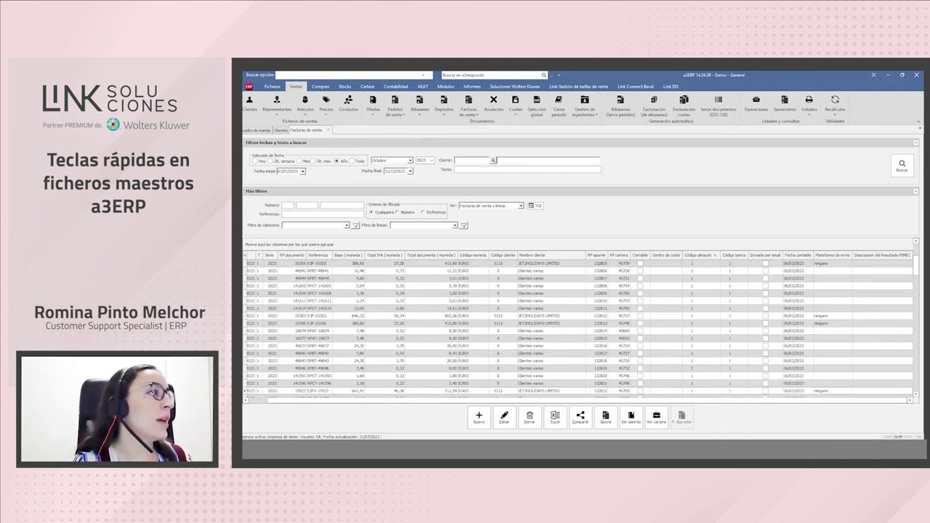
- Return to the customer list and reopen the SPORTS ABC record
{"action": "left_click", "coordinate": [278, 132]}
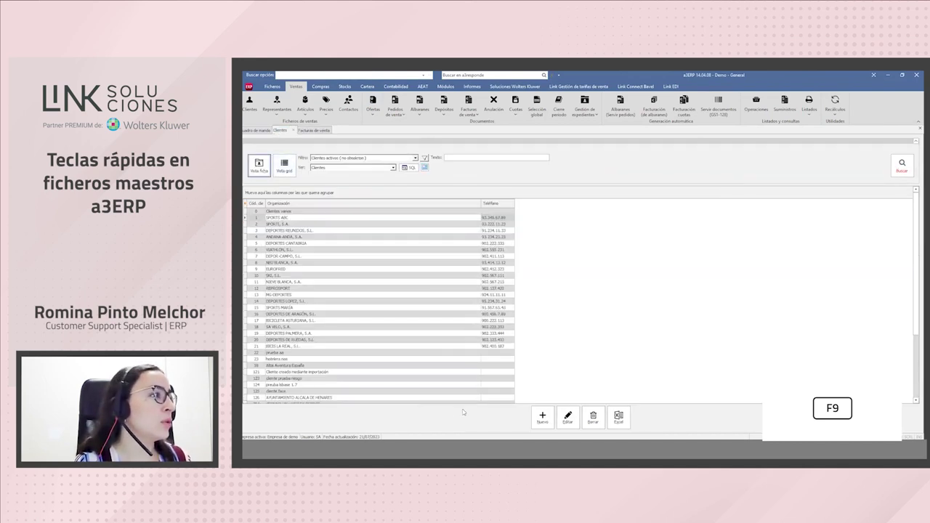
{"action": "left_click", "coordinate": [309, 218]}
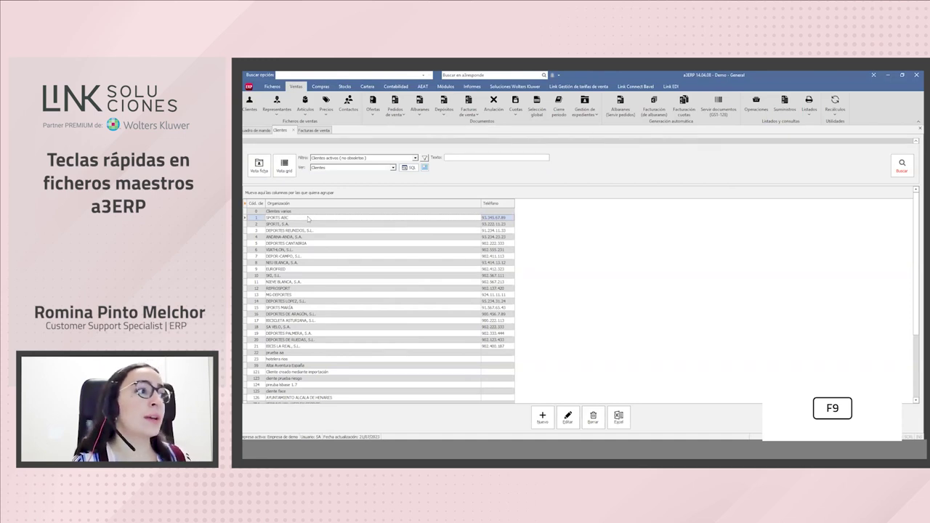
{"action": "key", "text": "Return"}
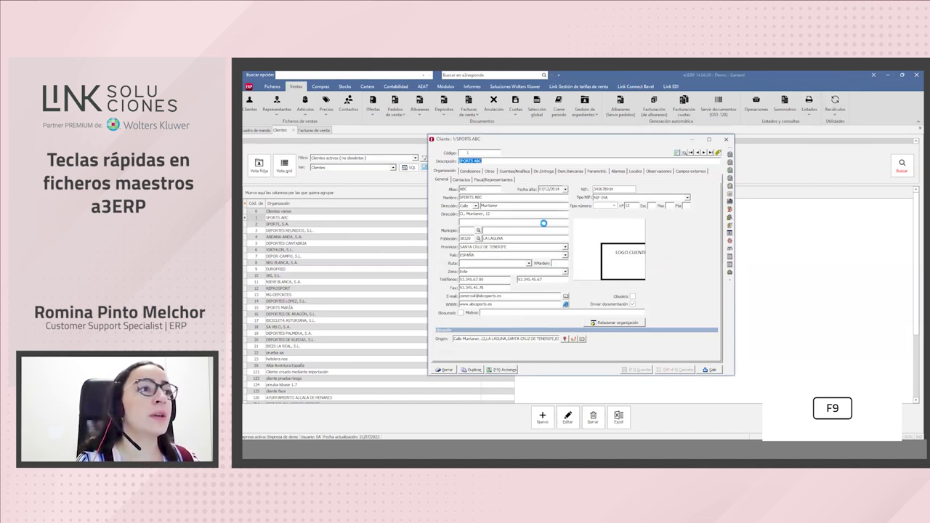
- Open the action status window for SPORTS ABC, examine its filters and close it
{"action": "key", "text": "F9"}
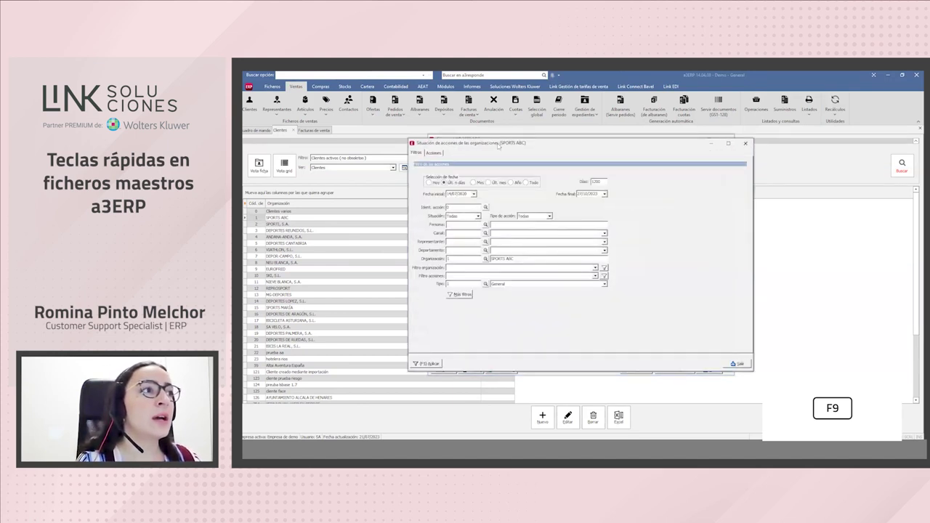
{"action": "left_click_drag", "start_coordinate": [499, 145], "coordinate": [513, 143]}
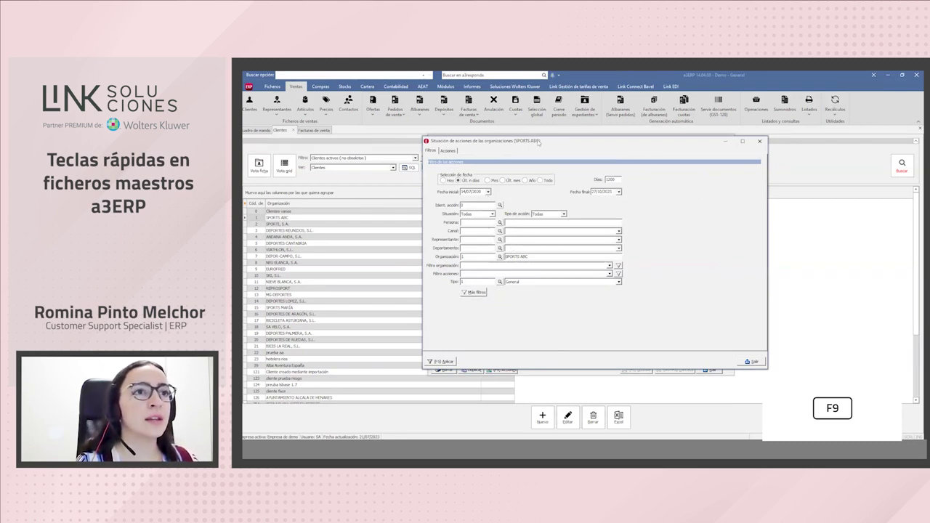
{"action": "left_click_drag", "start_coordinate": [538, 143], "coordinate": [515, 148]}
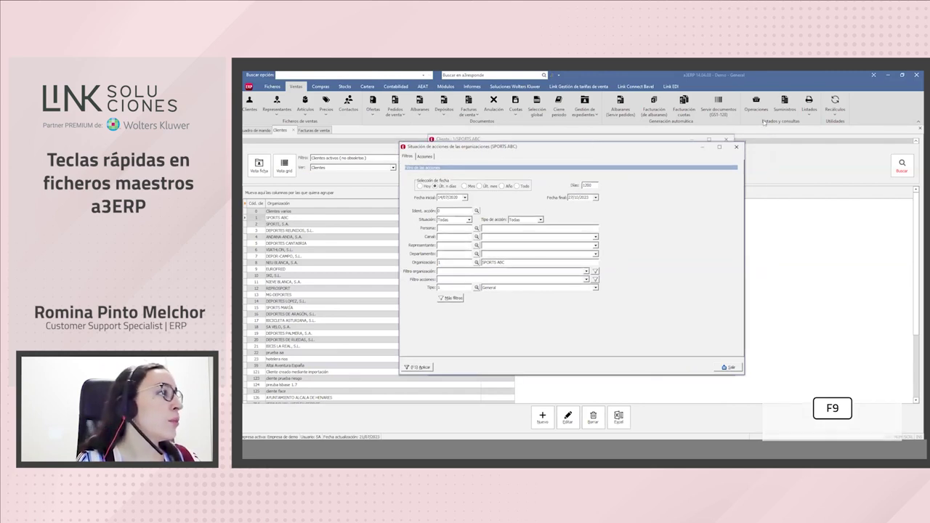
{"action": "left_click", "coordinate": [736, 147]}
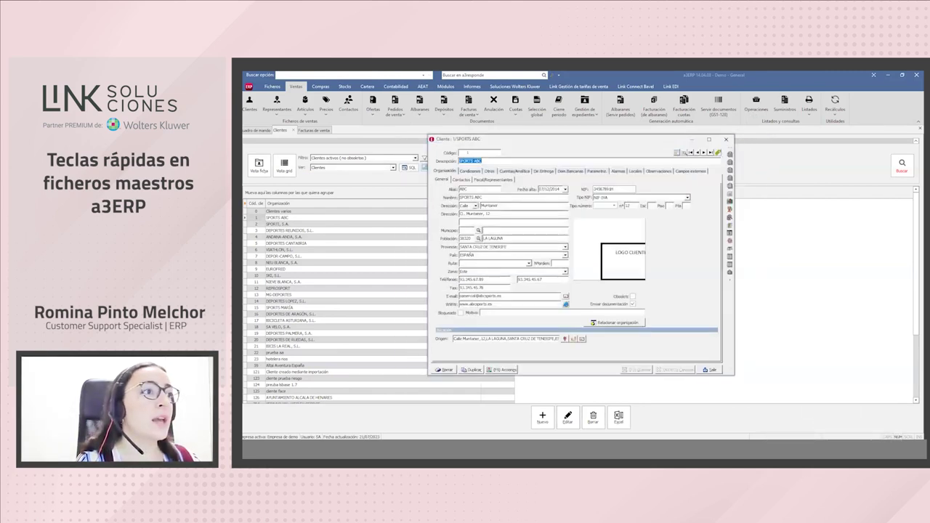
- Open the postal code maintenance from the customer's Población field, examine it and close it
{"action": "key", "text": "F11"}
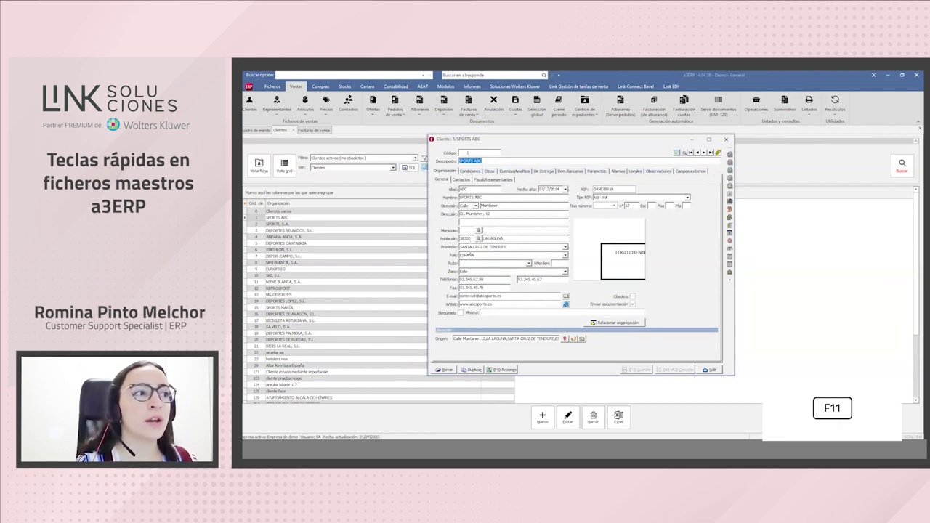
{"action": "left_click", "coordinate": [478, 239]}
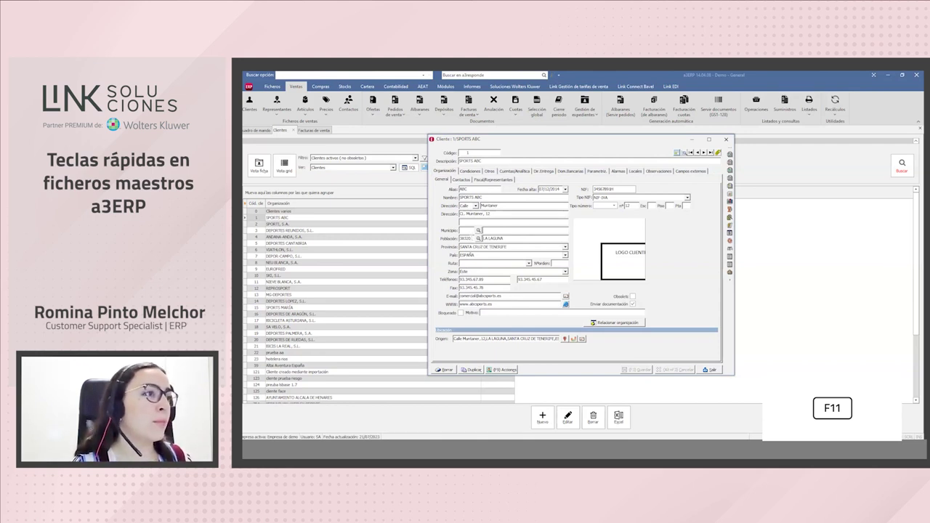
{"action": "key", "text": "F11"}
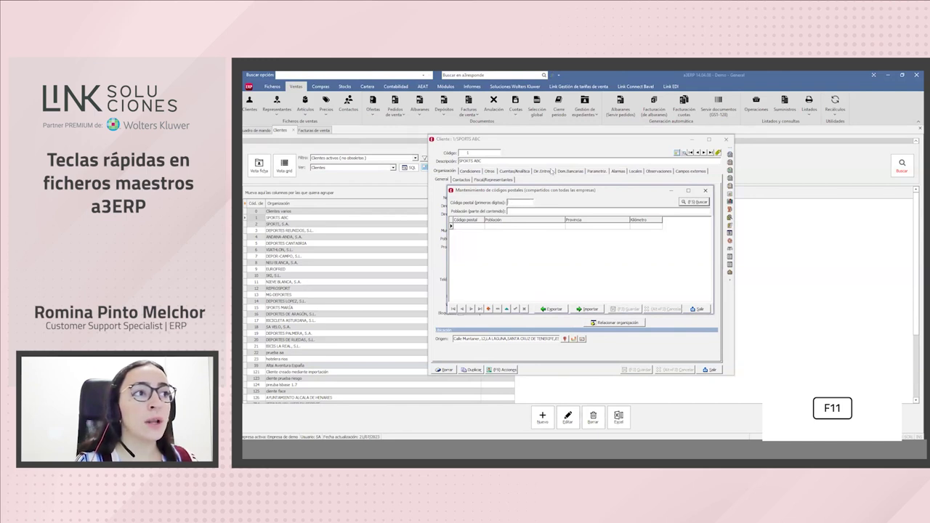
{"action": "left_click", "coordinate": [704, 192]}
- In the customer's Condiciones, open the maintenance record of the Contado payment method, examine it and close it
{"action": "left_click", "coordinate": [470, 173]}
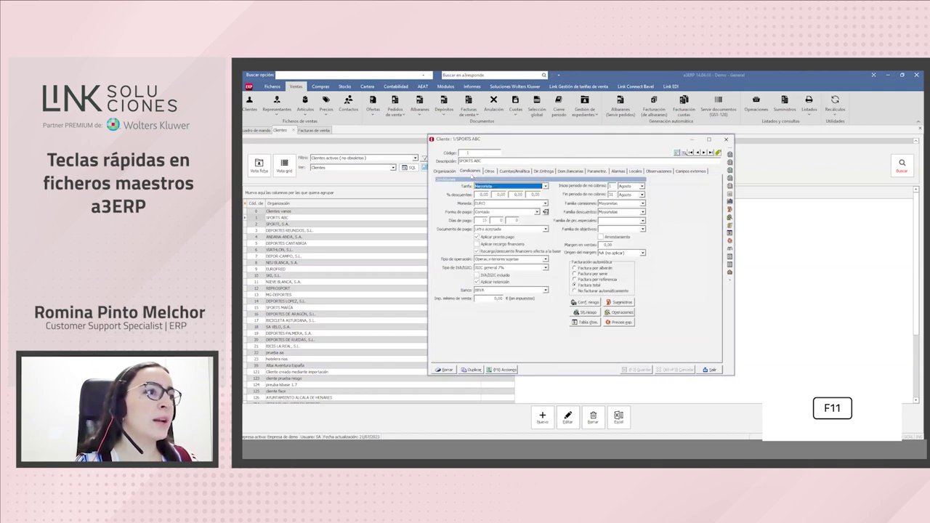
{"action": "left_click", "coordinate": [488, 212]}
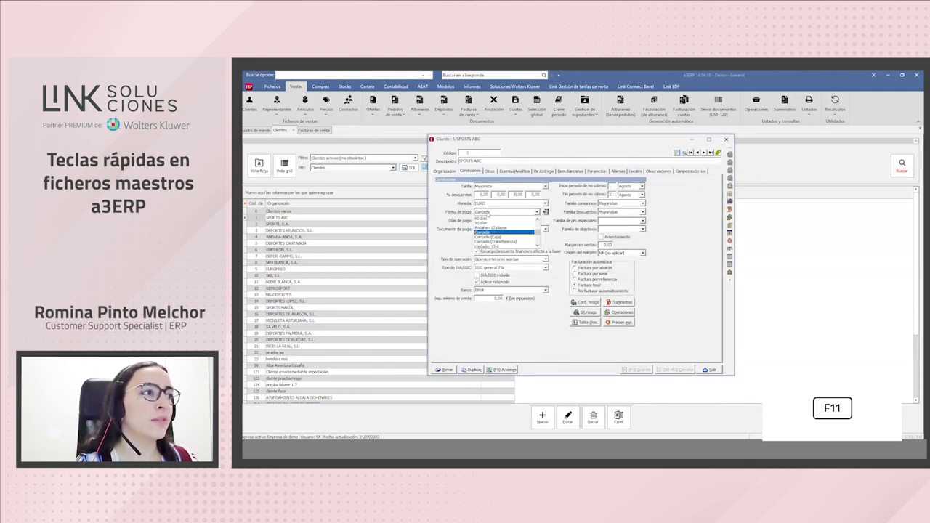
{"action": "left_click", "coordinate": [485, 213]}
{"action": "key", "text": "F11"}
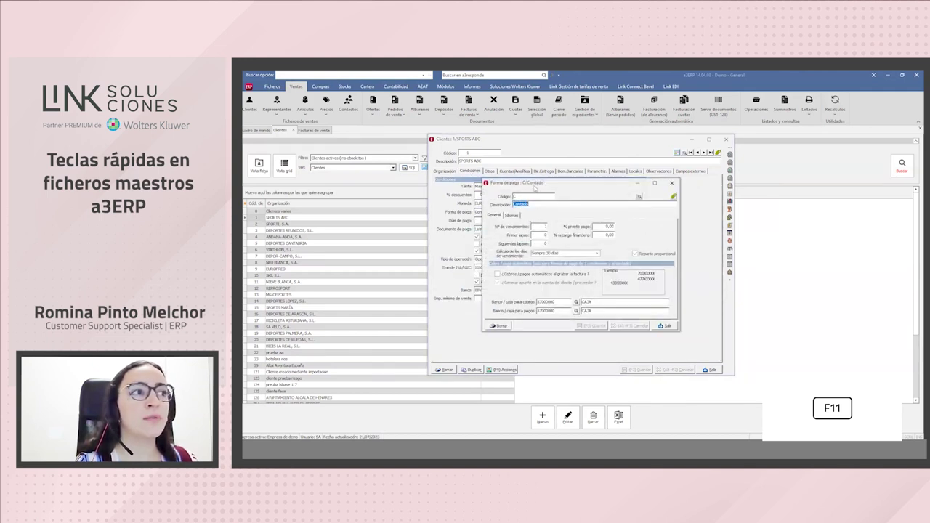
{"action": "left_click_drag", "start_coordinate": [535, 186], "coordinate": [560, 182]}
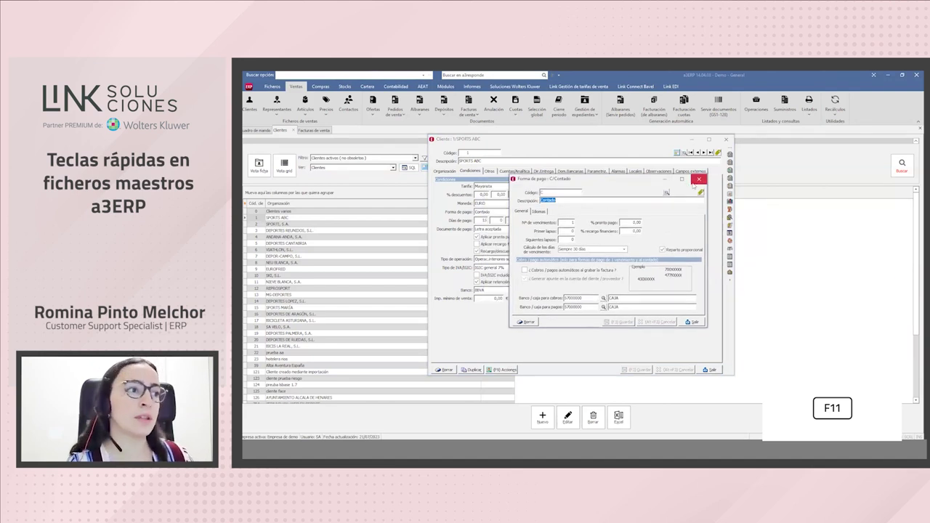
{"action": "left_click", "coordinate": [698, 179]}
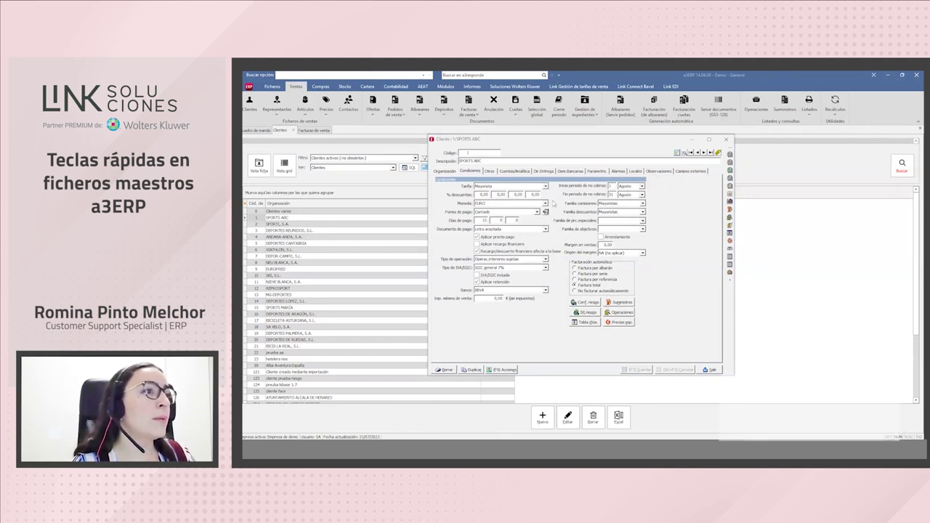
- Open the full list of payment methods from the Forma de pago field, examine it and close it
{"action": "key", "text": "shift"}
{"action": "key", "text": "shift+F11"}
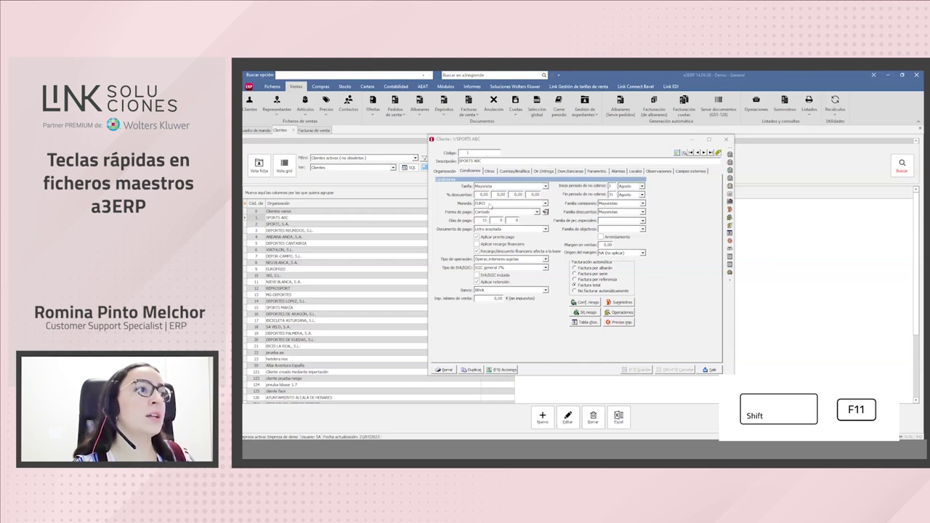
{"action": "left_click", "coordinate": [489, 212]}
{"action": "left_click", "coordinate": [488, 212]}
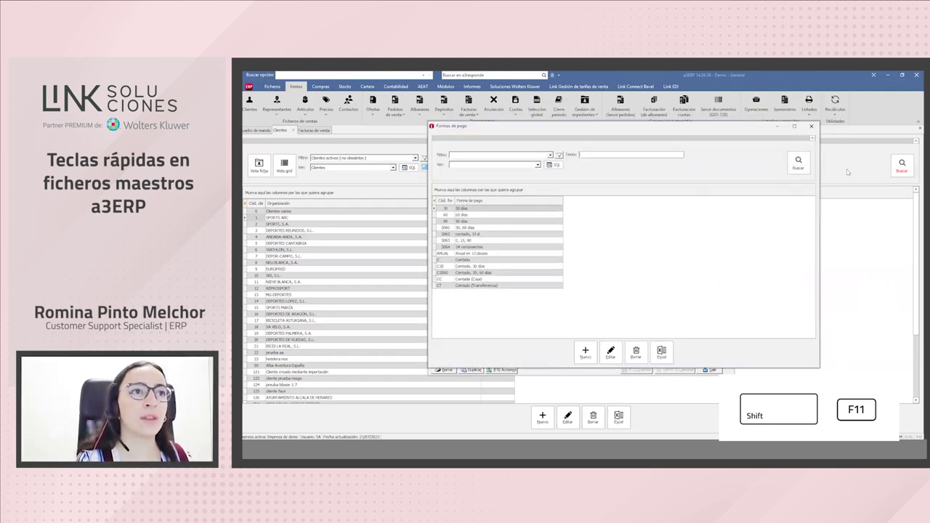
{"action": "left_click", "coordinate": [812, 127]}
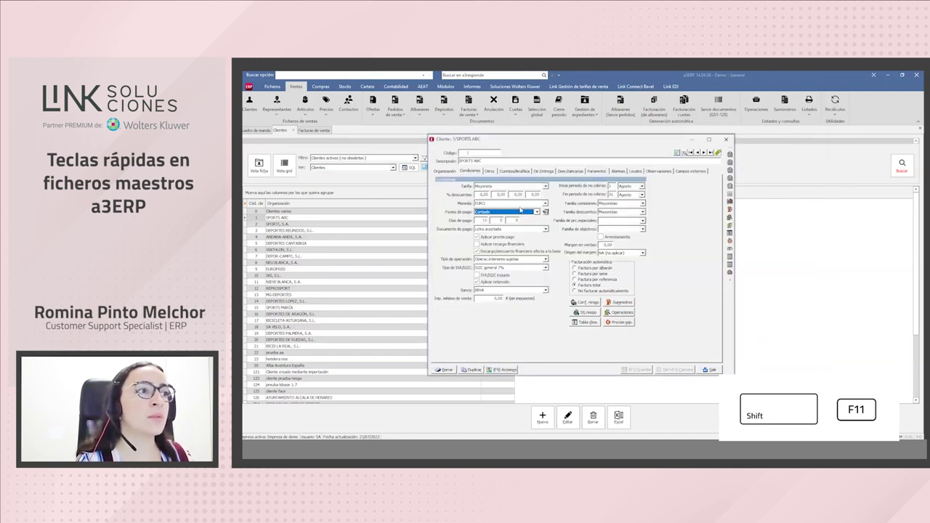
- Show the maintenance options available for the customer's Forma de pago field
{"action": "right_click", "coordinate": [534, 215]}
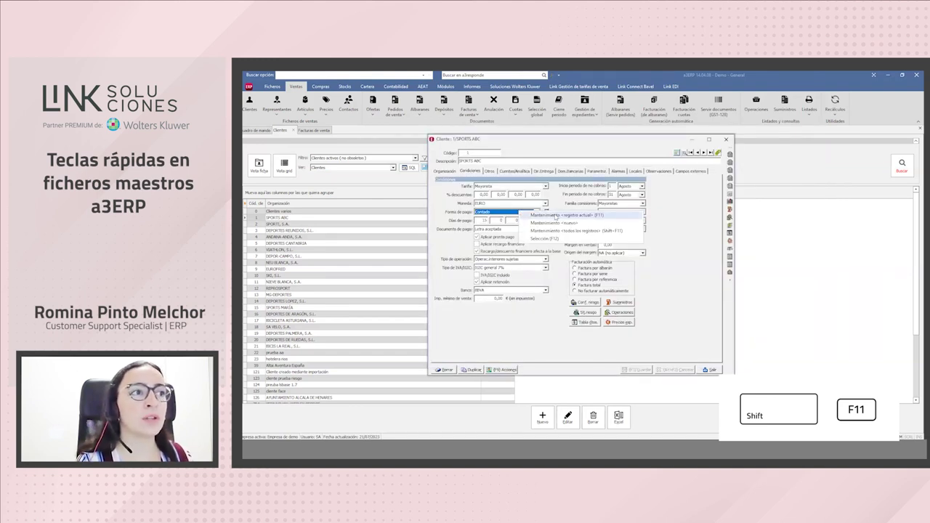